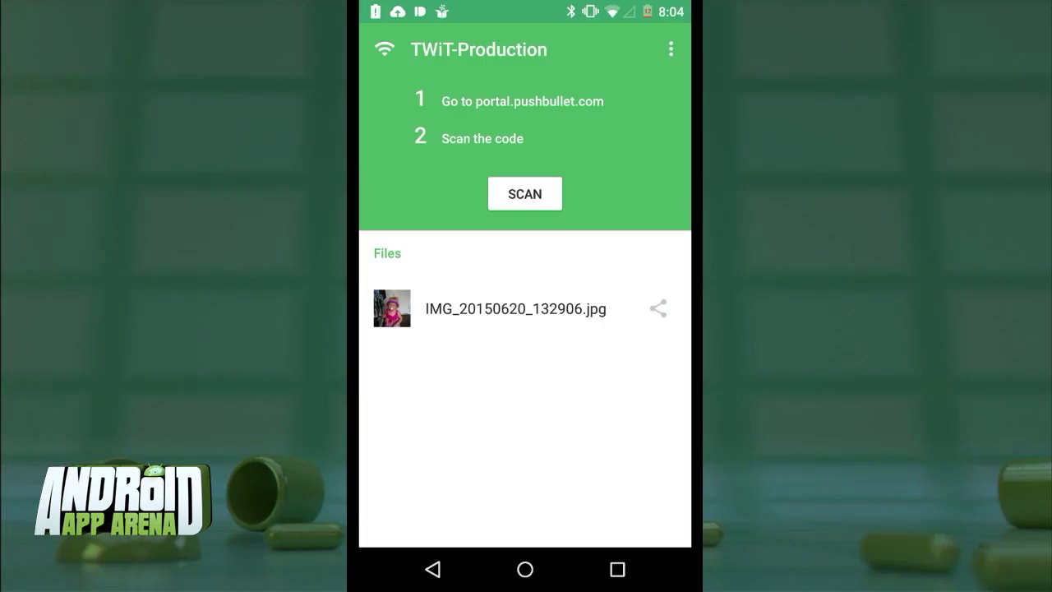
Step: Pair Portal with portal.pushbullet.com and upload 'Photo Apr 07, 12 29 25 PM' from Downloads
left_click(524, 194)
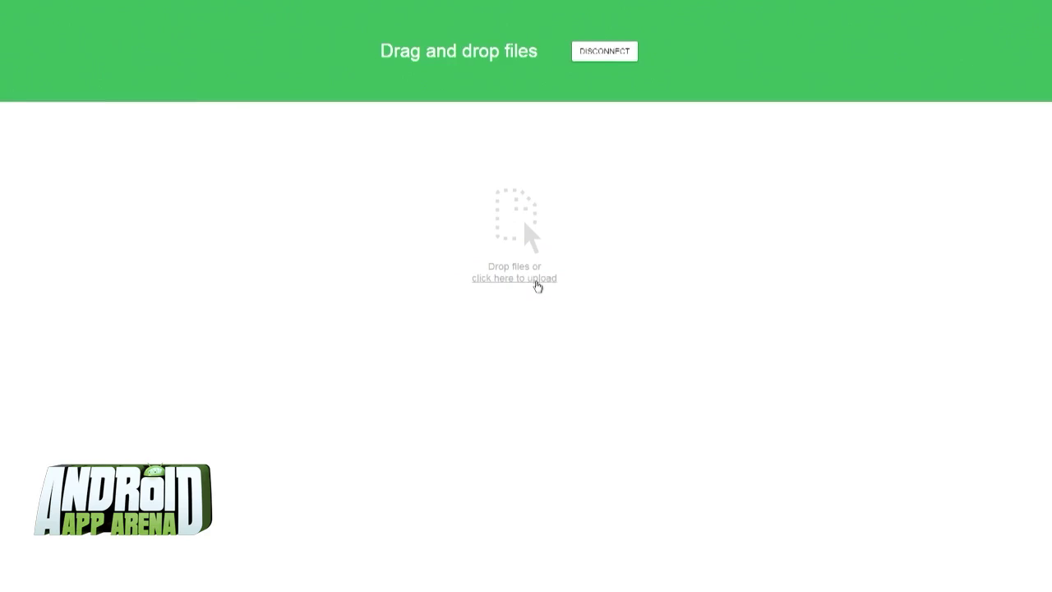
left_click(536, 284)
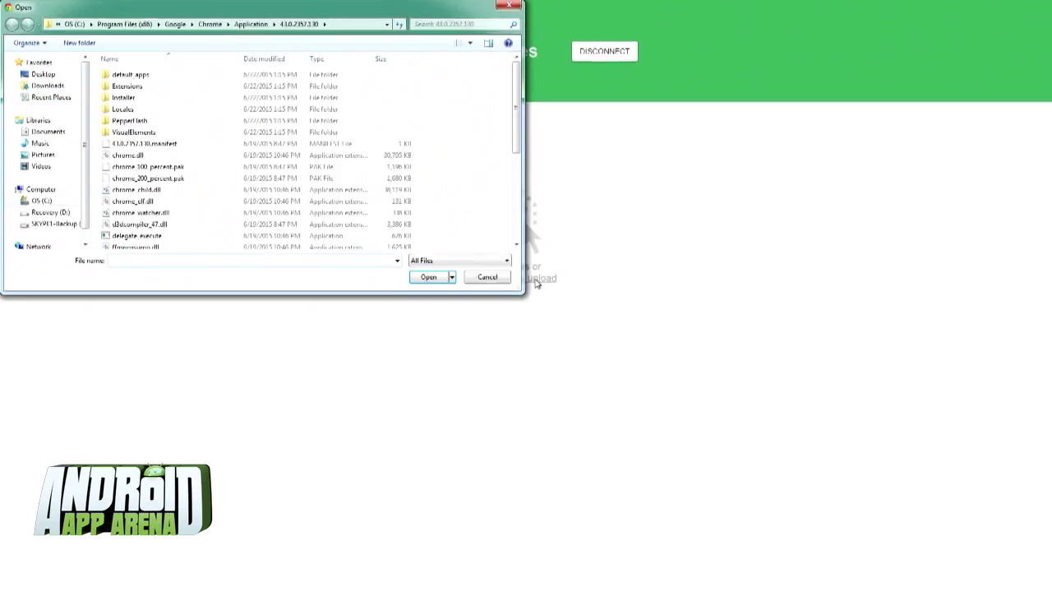
left_click(47, 131)
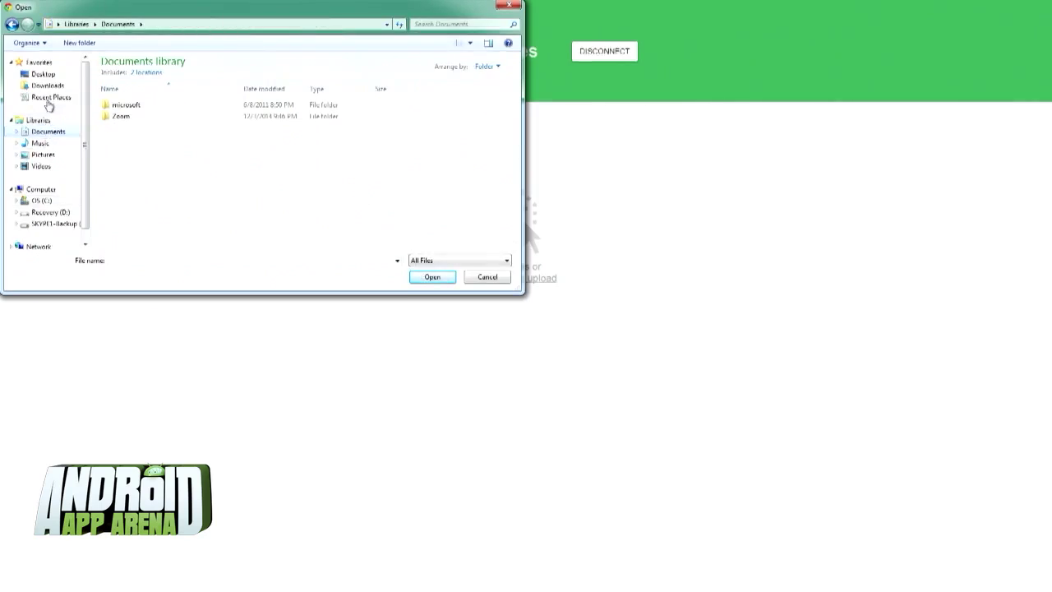
left_click(48, 86)
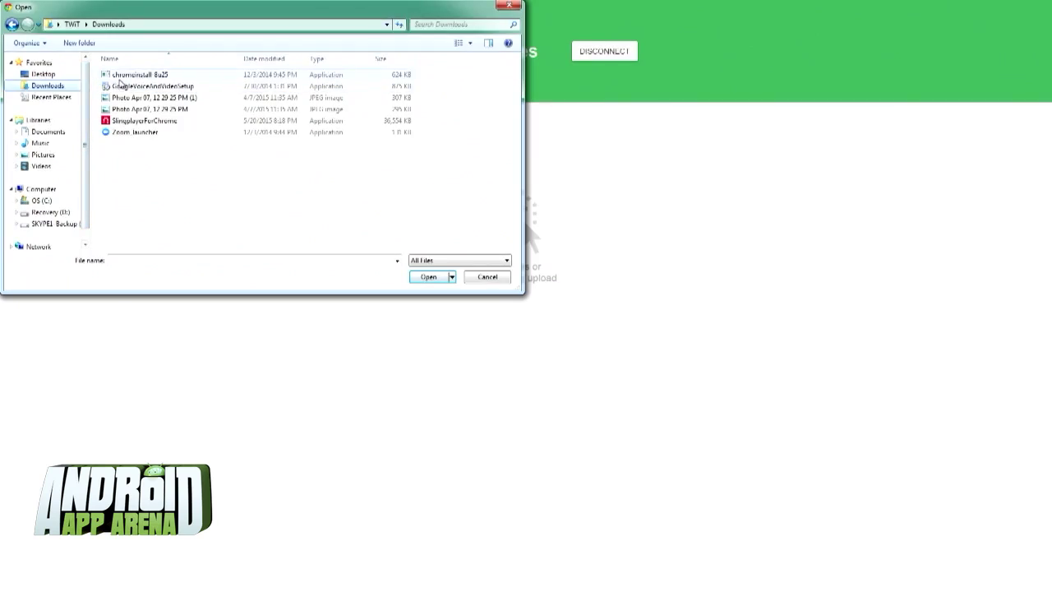
left_click(156, 110)
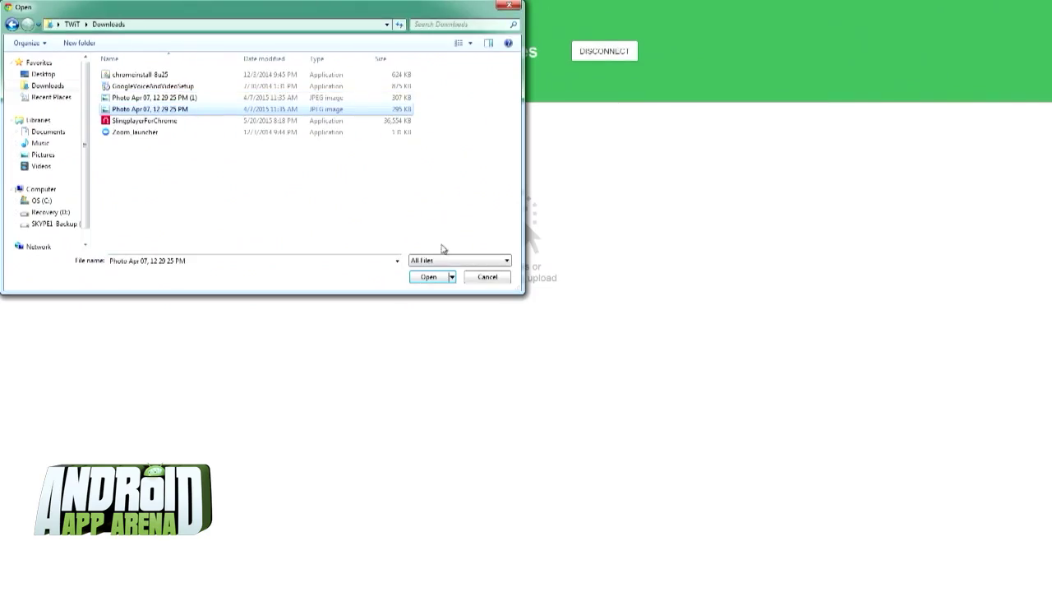
left_click(429, 277)
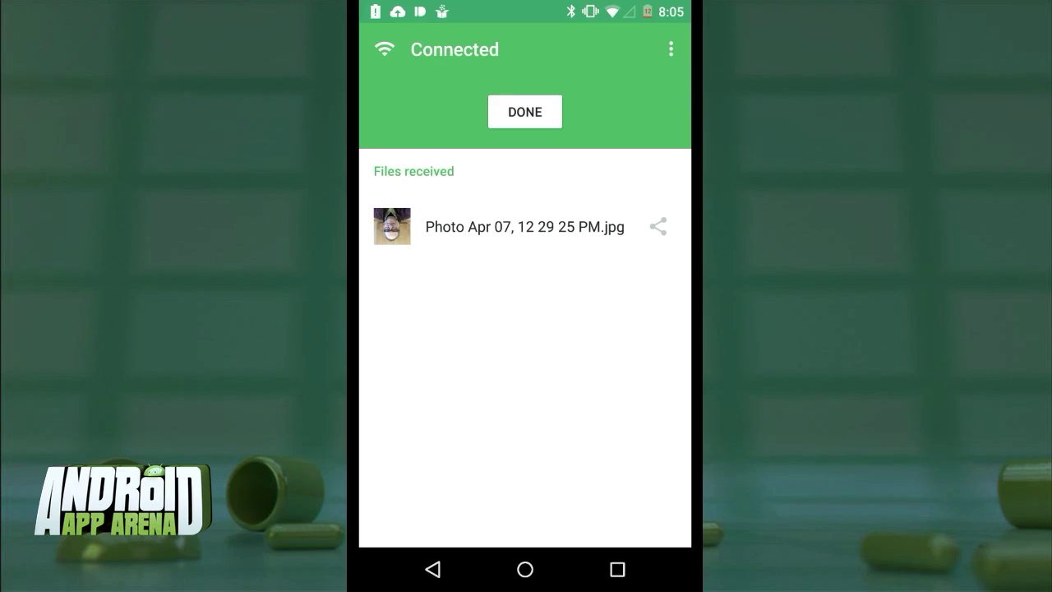
Step: View the received Photo Apr 07 image once in Photos
left_click(395, 227)
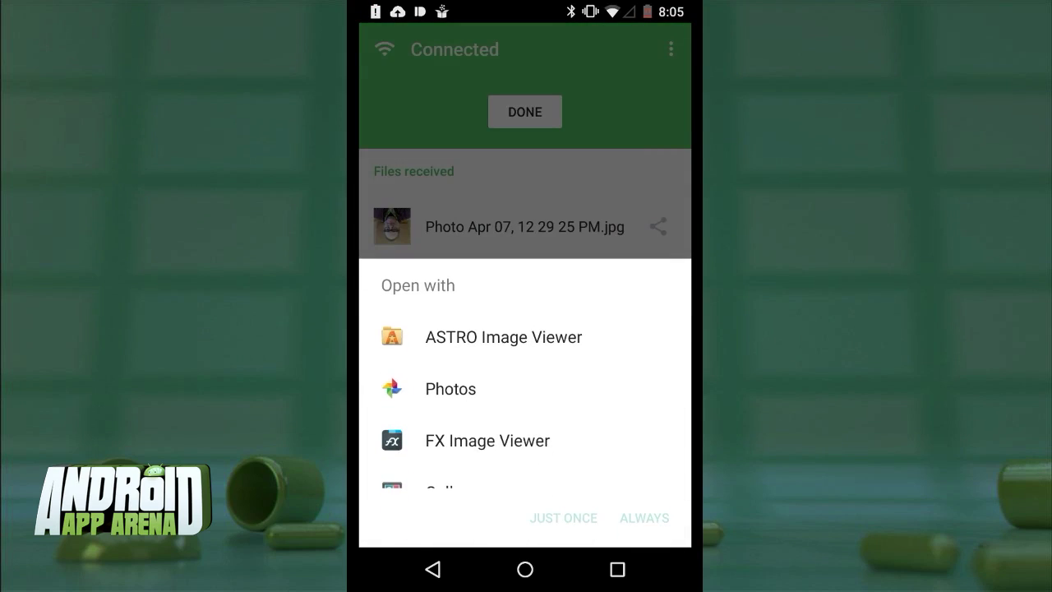
left_click(450, 388)
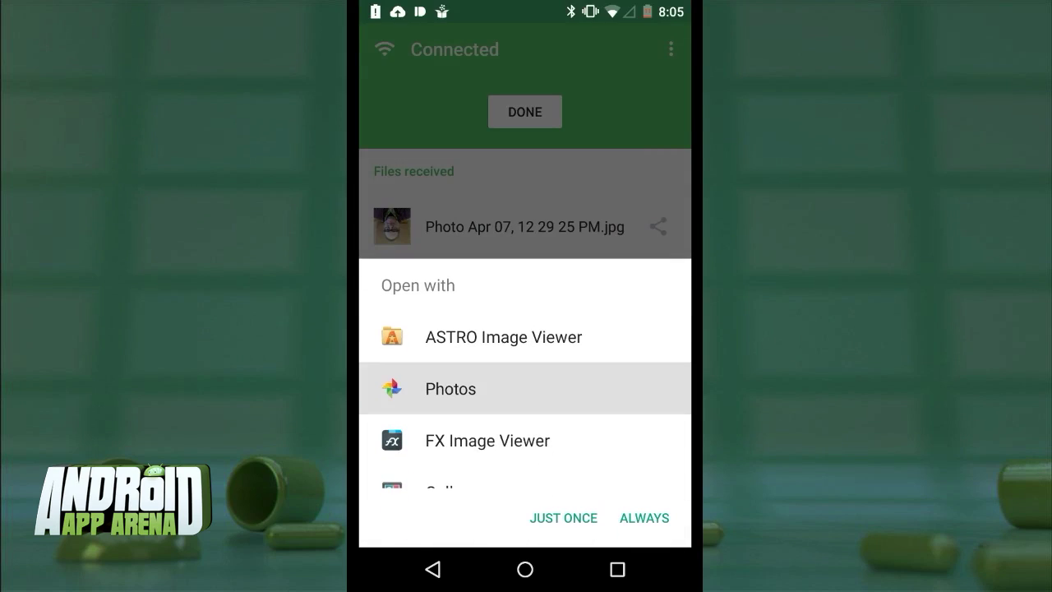
left_click(563, 518)
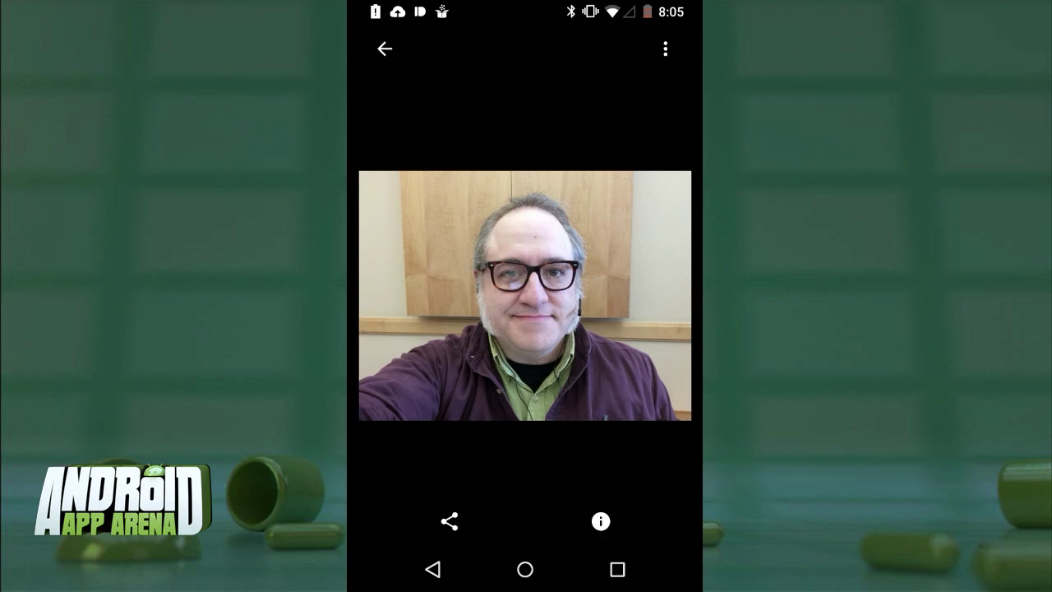
Step: Return to the received files list and open Portal's Settings
key("Escape")
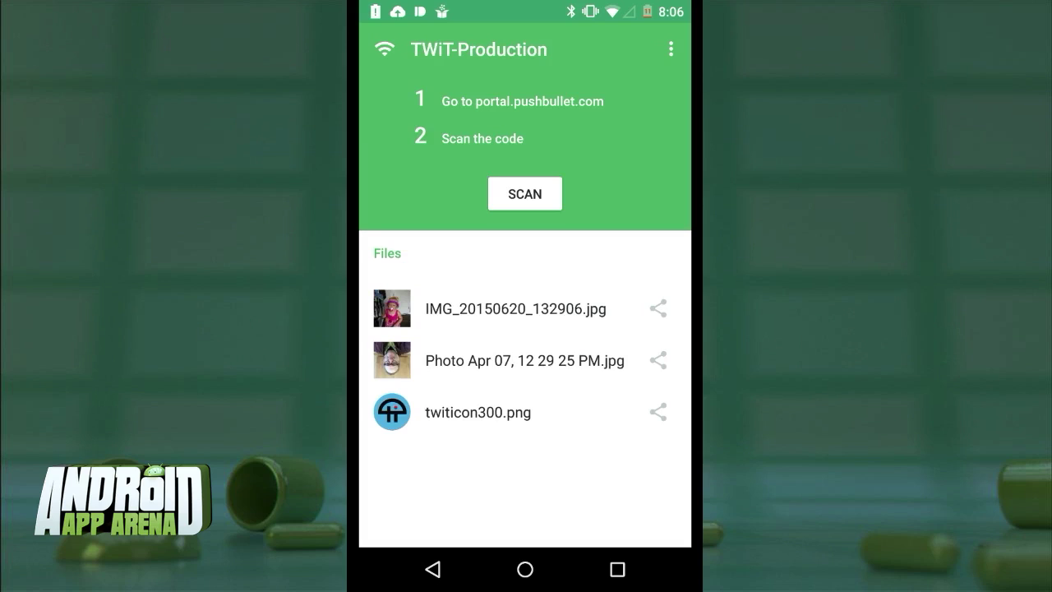
left_click(671, 50)
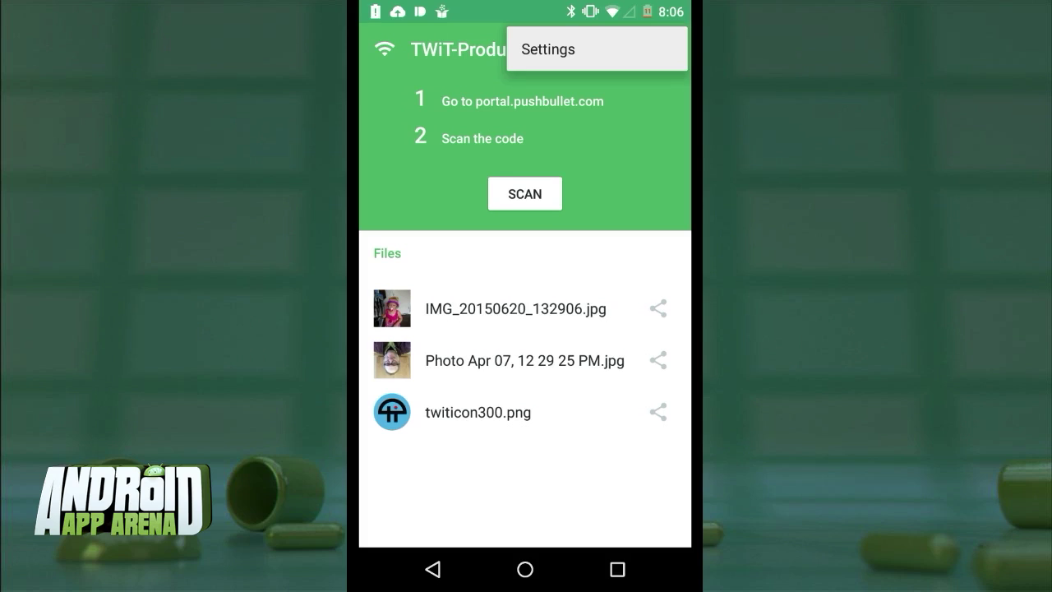
left_click(573, 45)
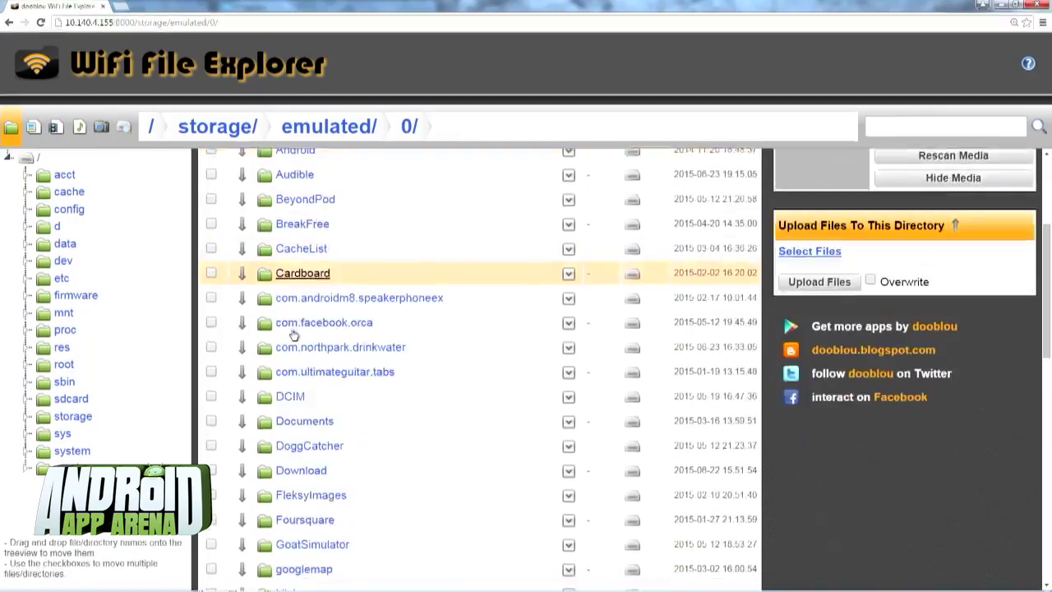
Step: Browse the phone's pictures, videos, music and camera folder, then open actions for IMG_20141115_172313.jpg
scroll(292, 333, "down", 10)
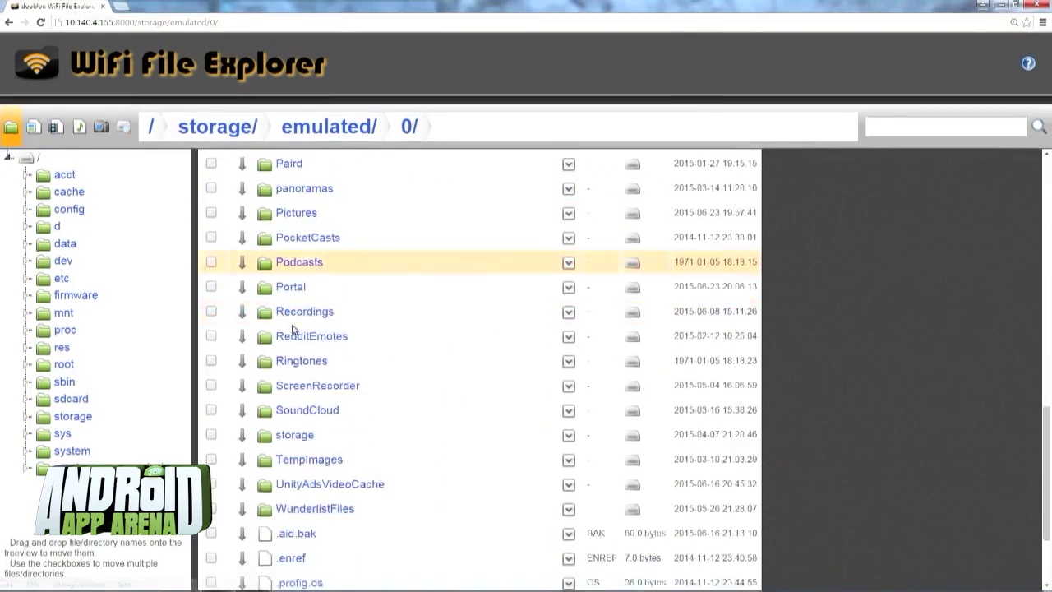
scroll(292, 328, "down", 3)
scroll(291, 329, "up", 6)
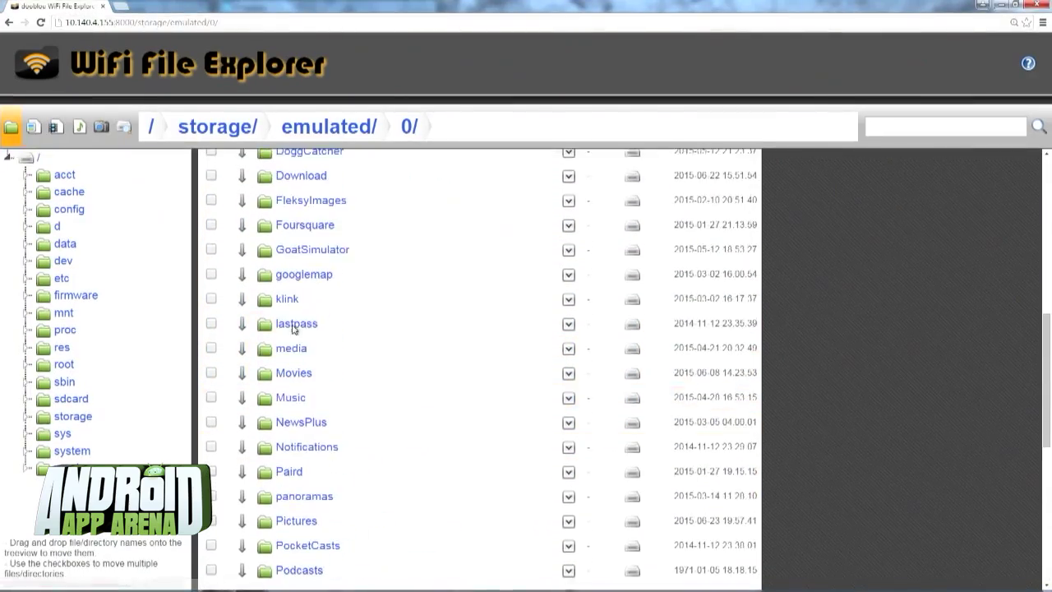
scroll(293, 328, "up", 7)
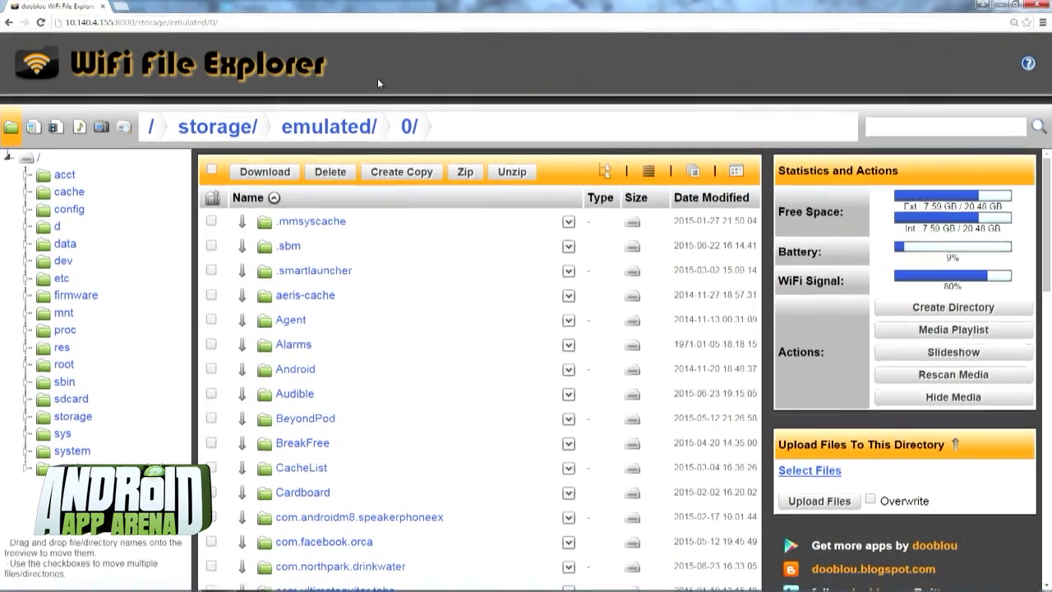
left_click(32, 127)
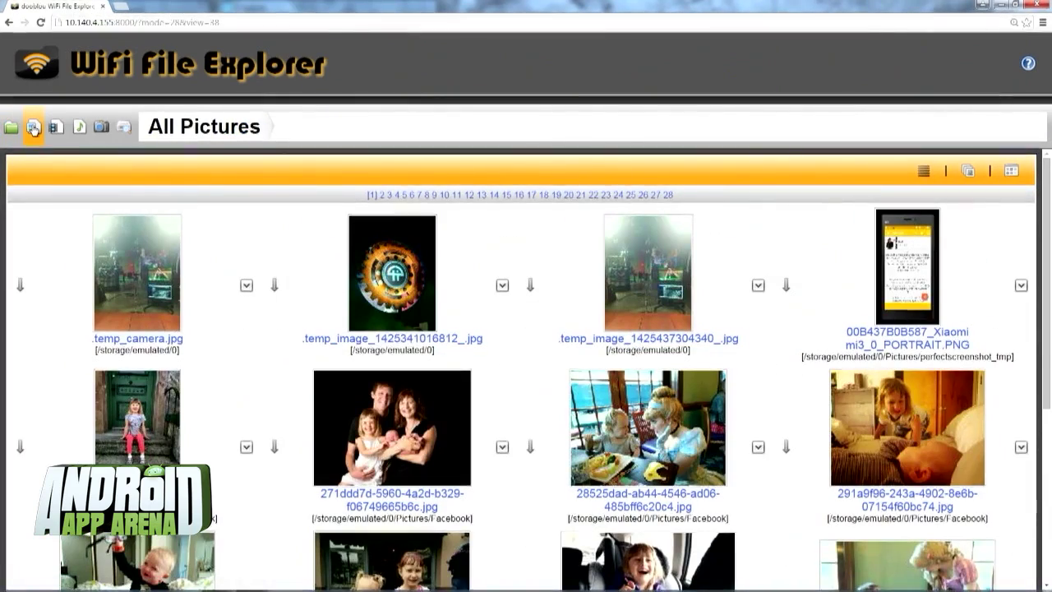
left_click(56, 127)
left_click(79, 127)
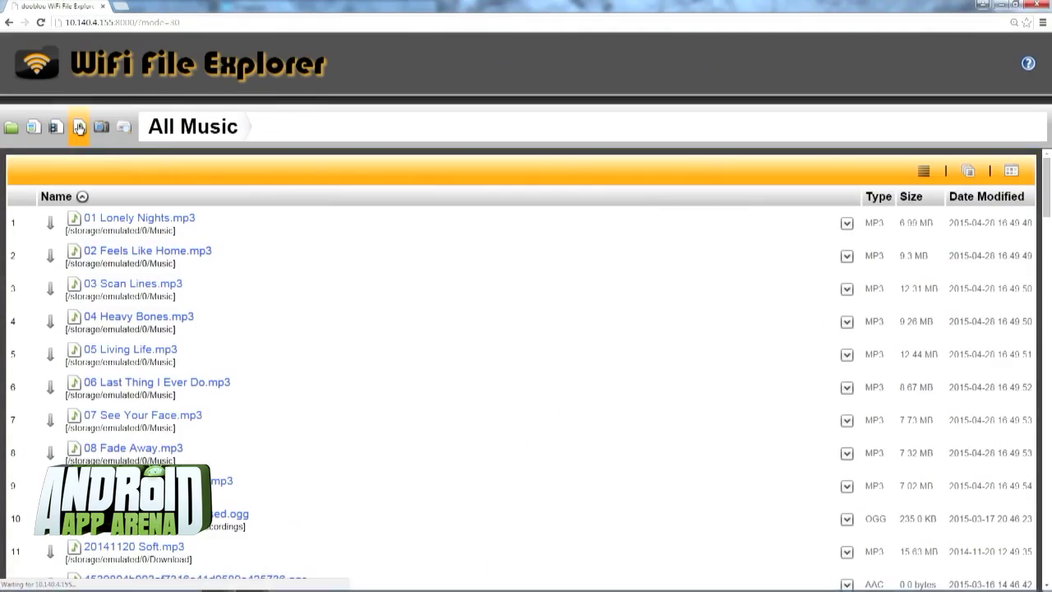
left_click(98, 127)
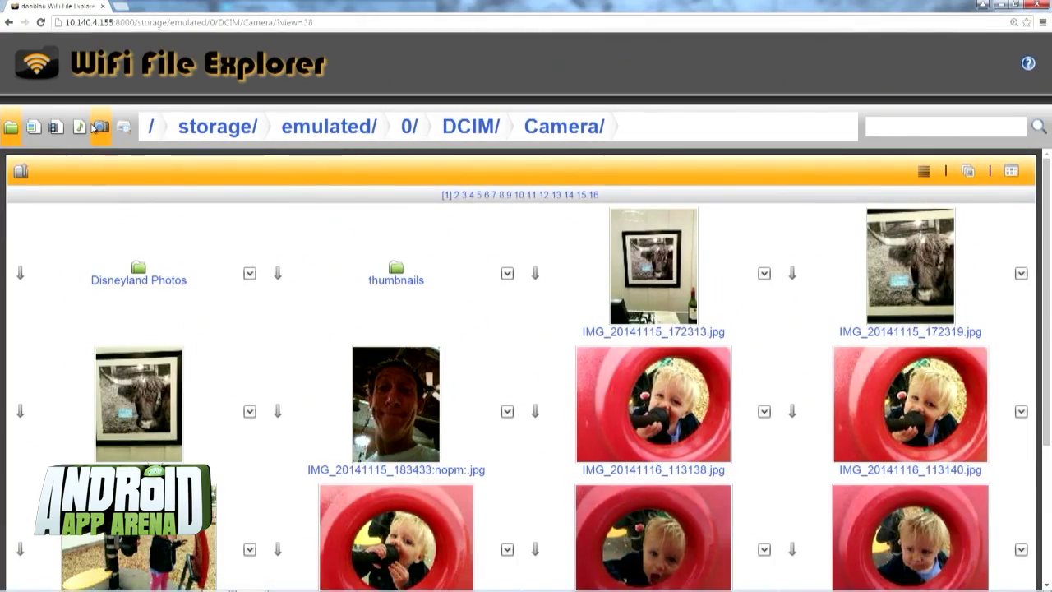
left_click(764, 273)
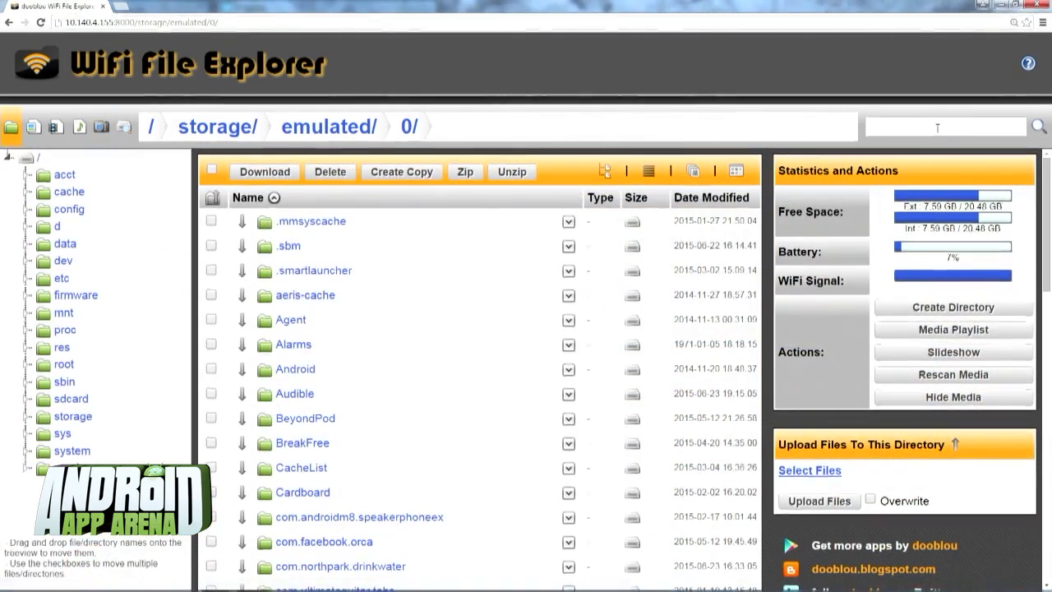
type("camera")
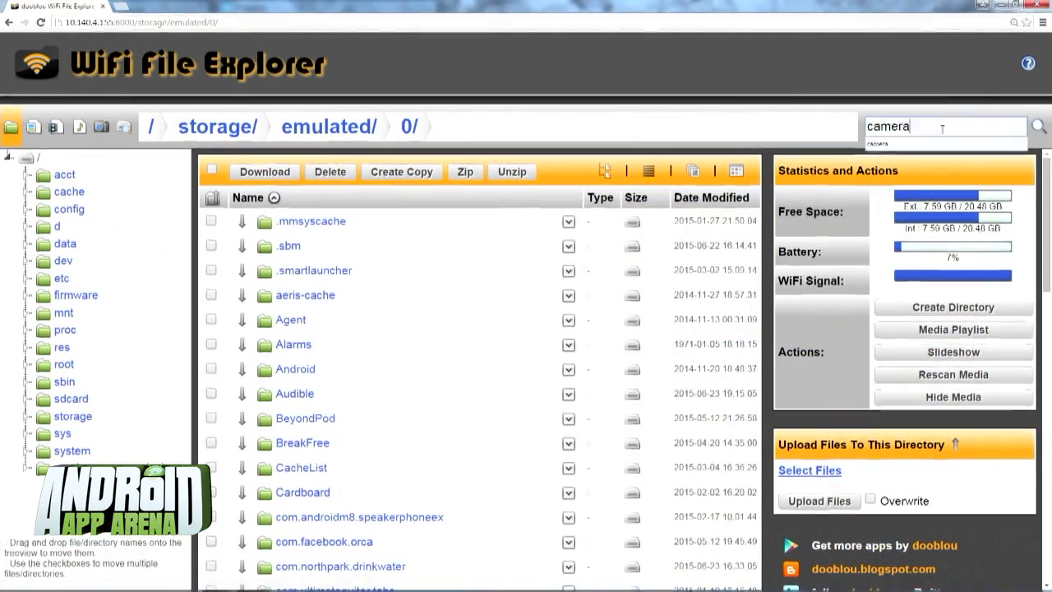
left_click(1039, 126)
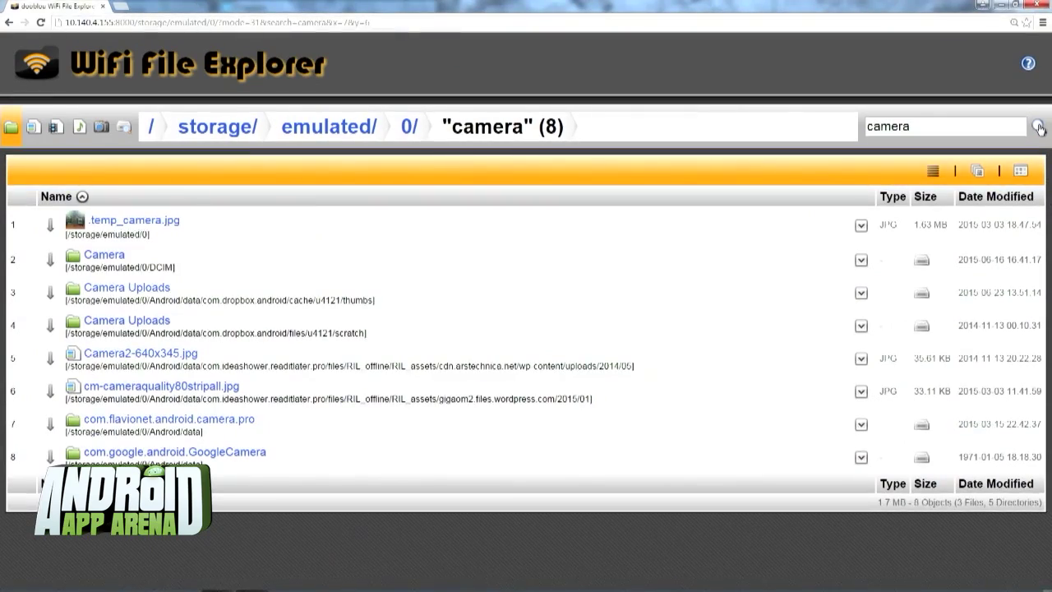
left_click(408, 125)
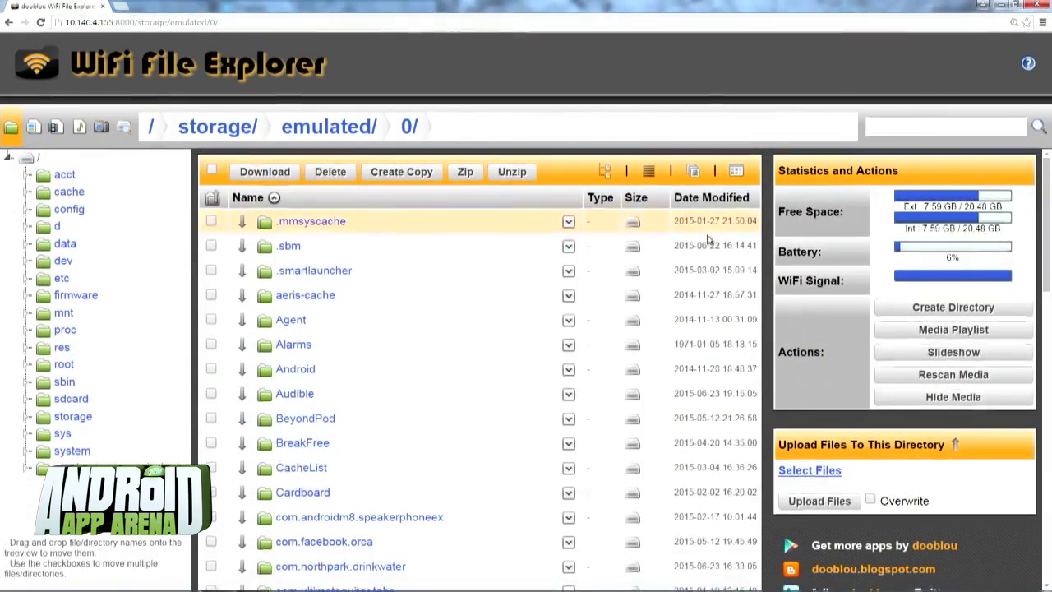
scroll(776, 295, "down", 2)
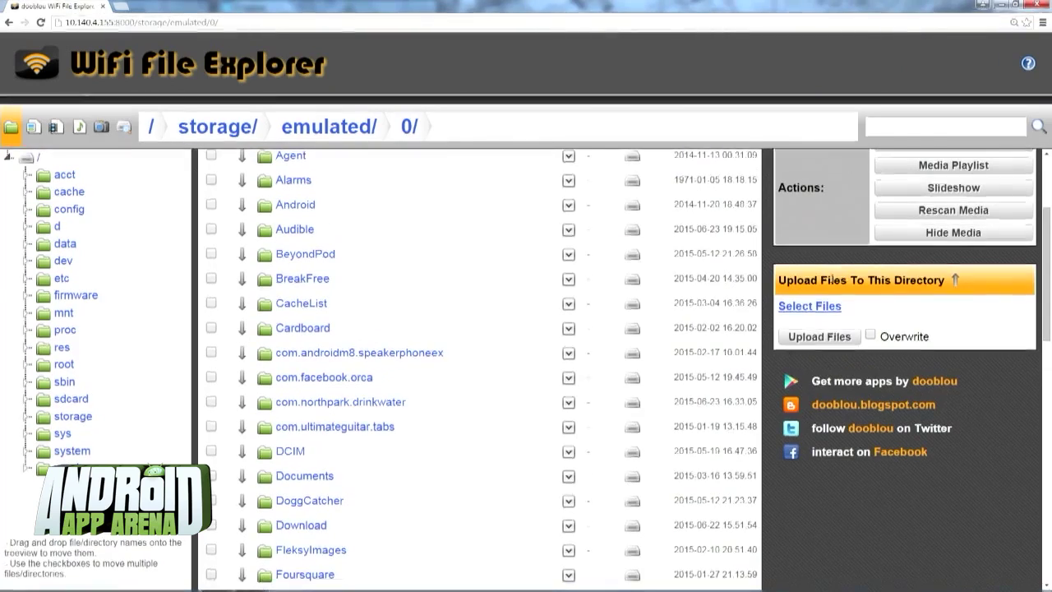
left_click(813, 304)
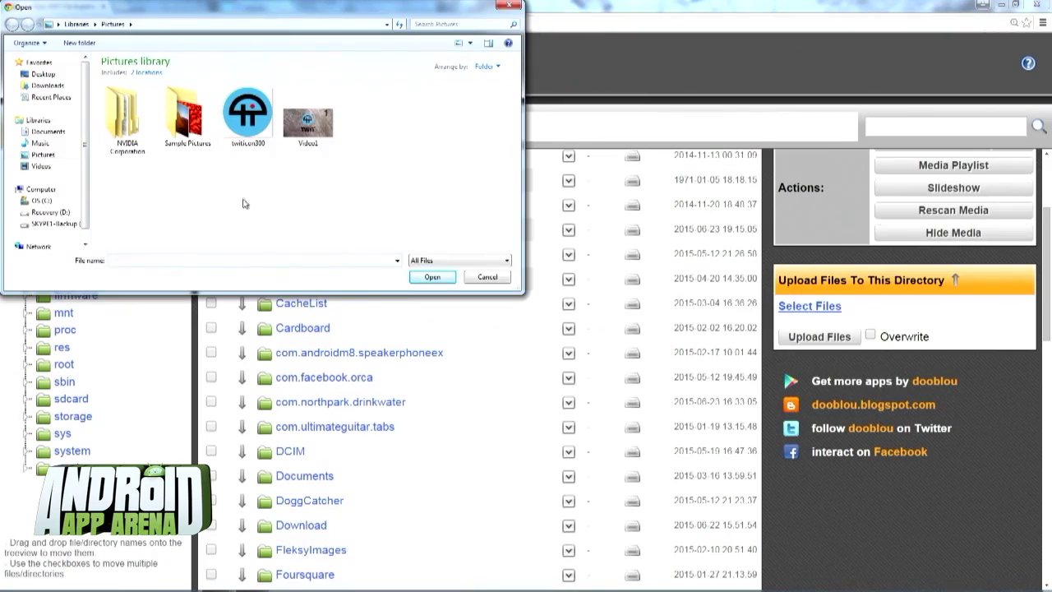
Step: Select twiticon300.png on the PC and upload it to the phone's /storage/emulated/0/
left_click(247, 124)
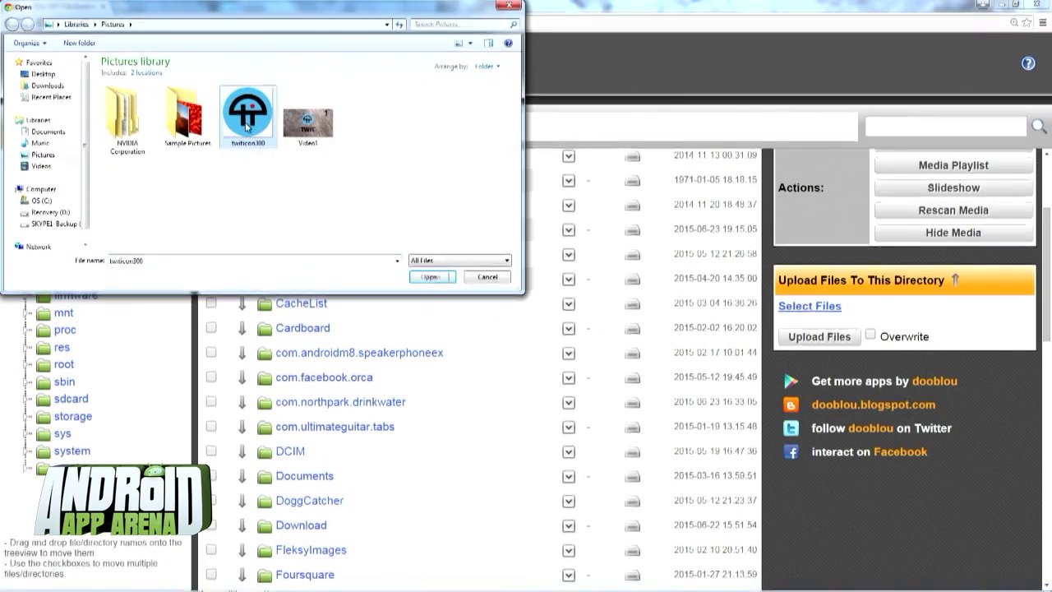
left_click(420, 280)
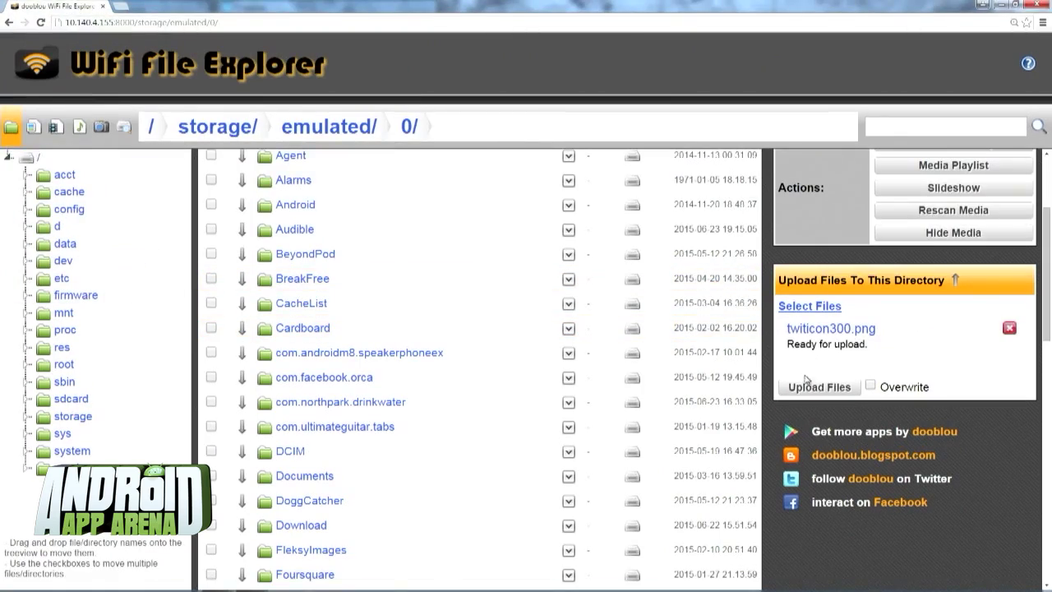
left_click(809, 389)
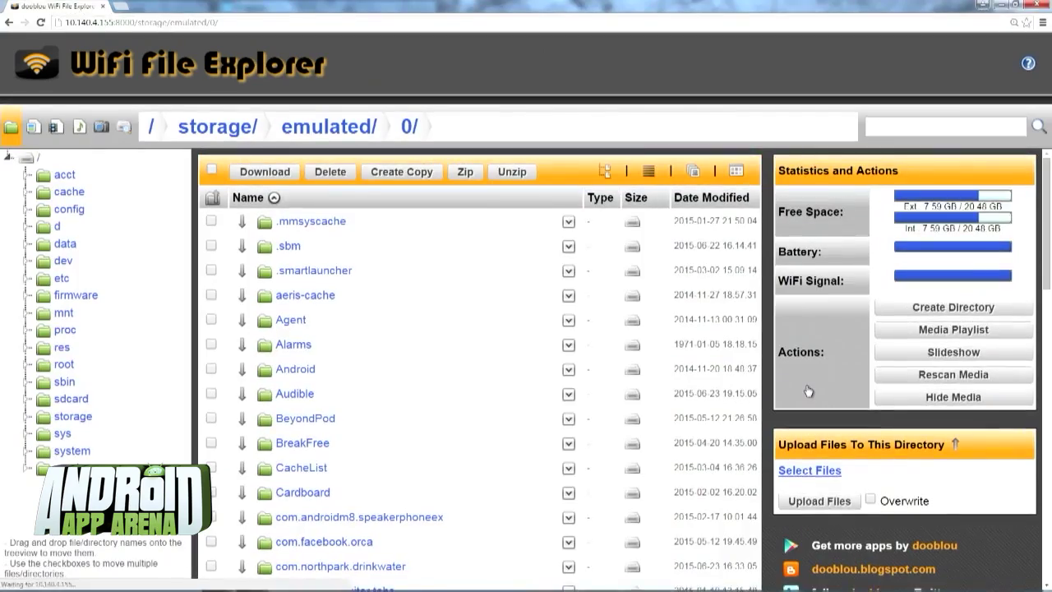
scroll(451, 383, "down", 5)
scroll(451, 383, "down", 5)
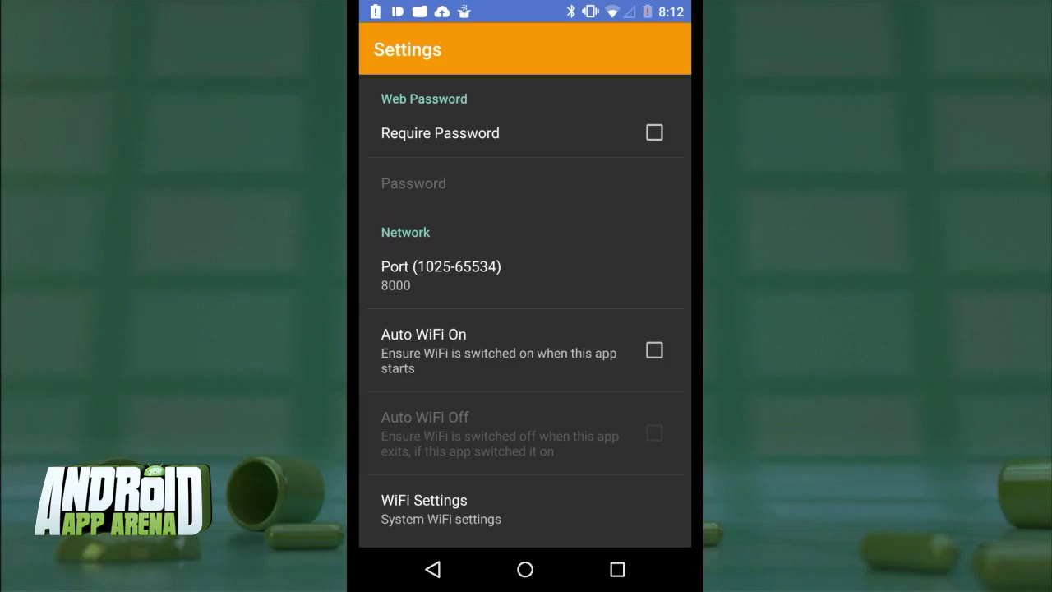
Step: Turn on Require Password in WiFi File Explorer PRO's settings
left_click(654, 132)
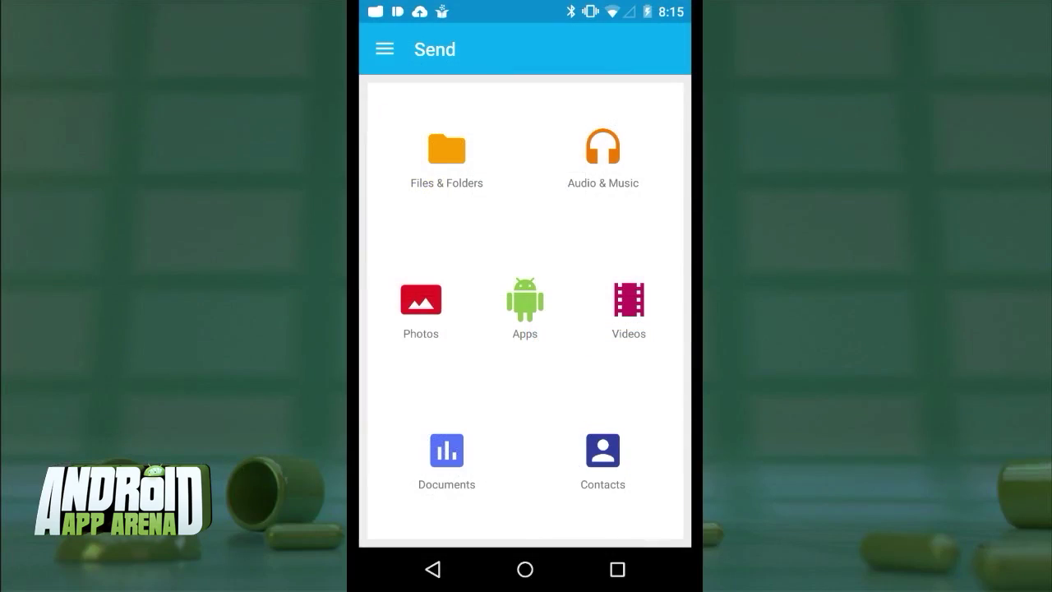
Step: Look through SuperBeam's menu and its Files, Audio, Photos, Videos, Apps, Documents and Contacts categories
left_click(385, 48)
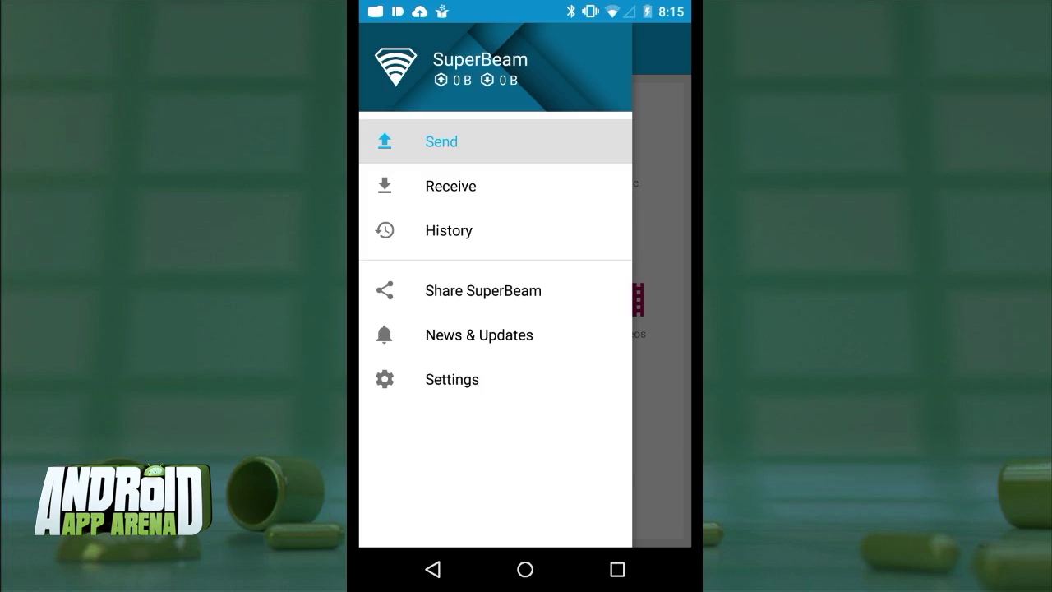
key("Escape")
left_click(446, 161)
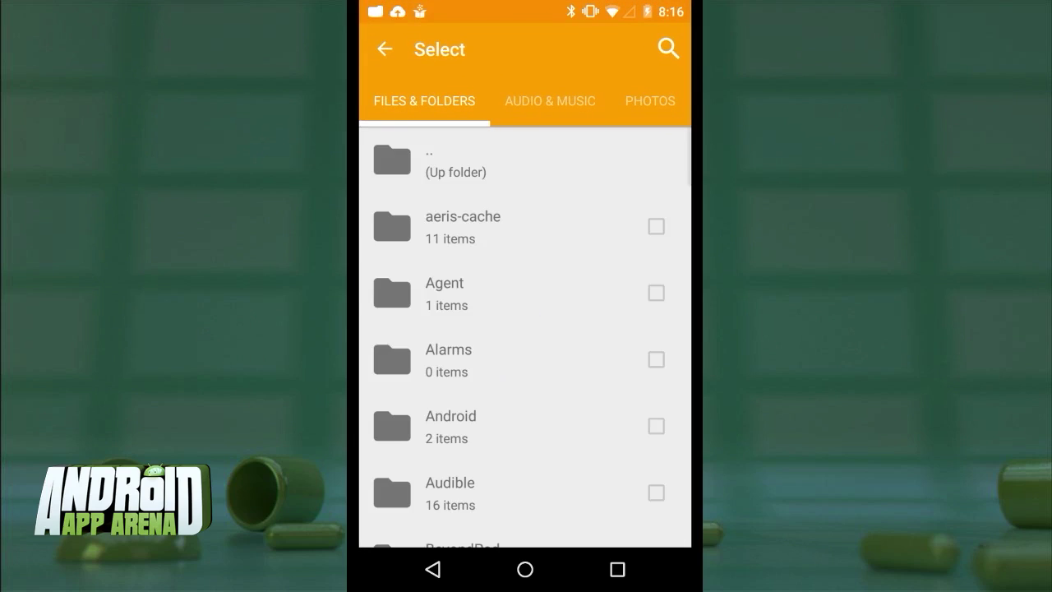
left_click(549, 100)
left_click(540, 100)
left_click(497, 100)
left_click(462, 100)
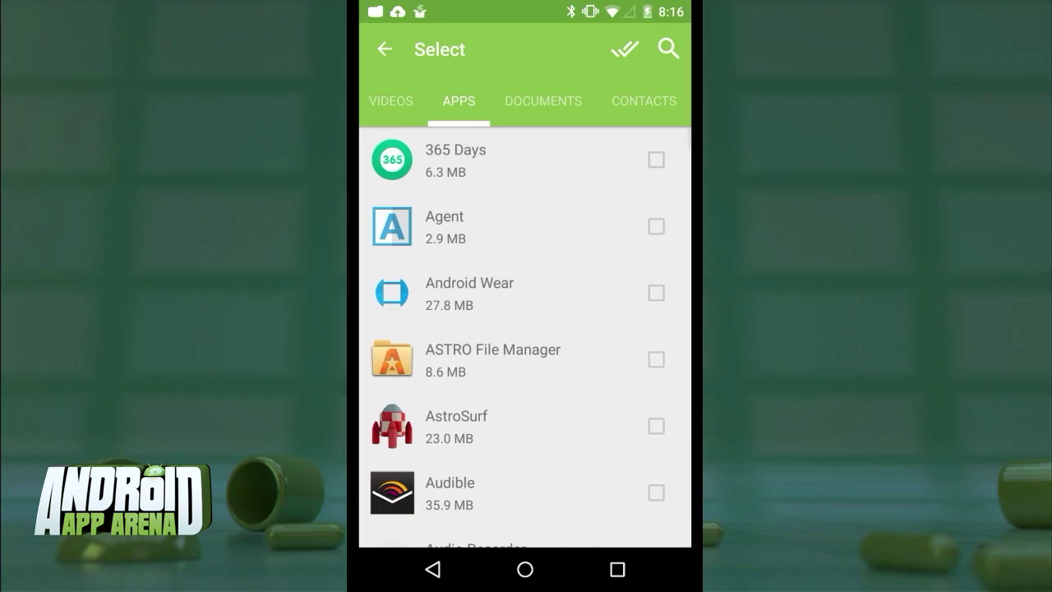
left_click(544, 101)
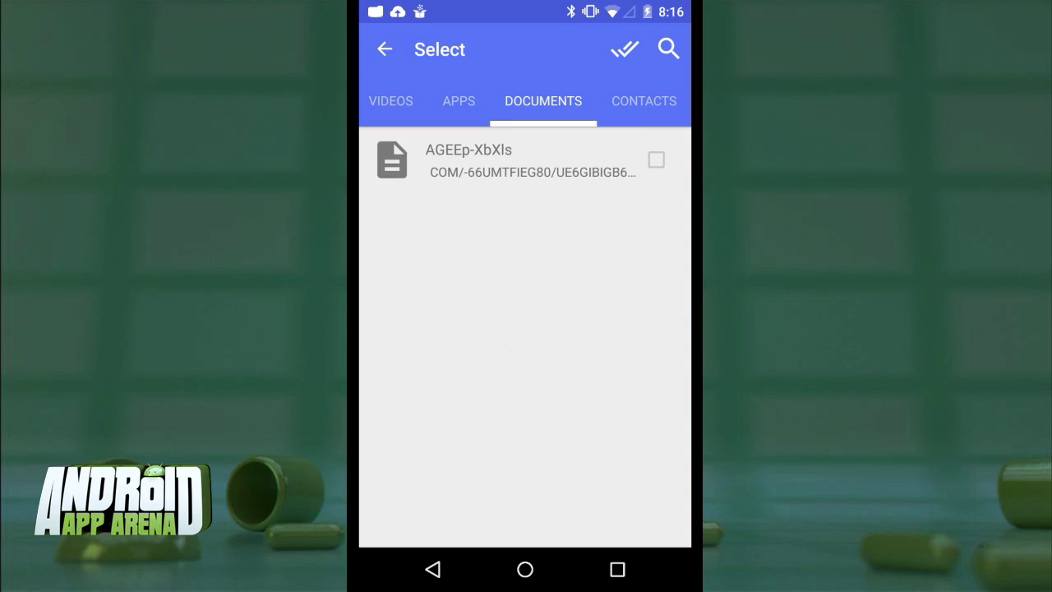
left_click(643, 100)
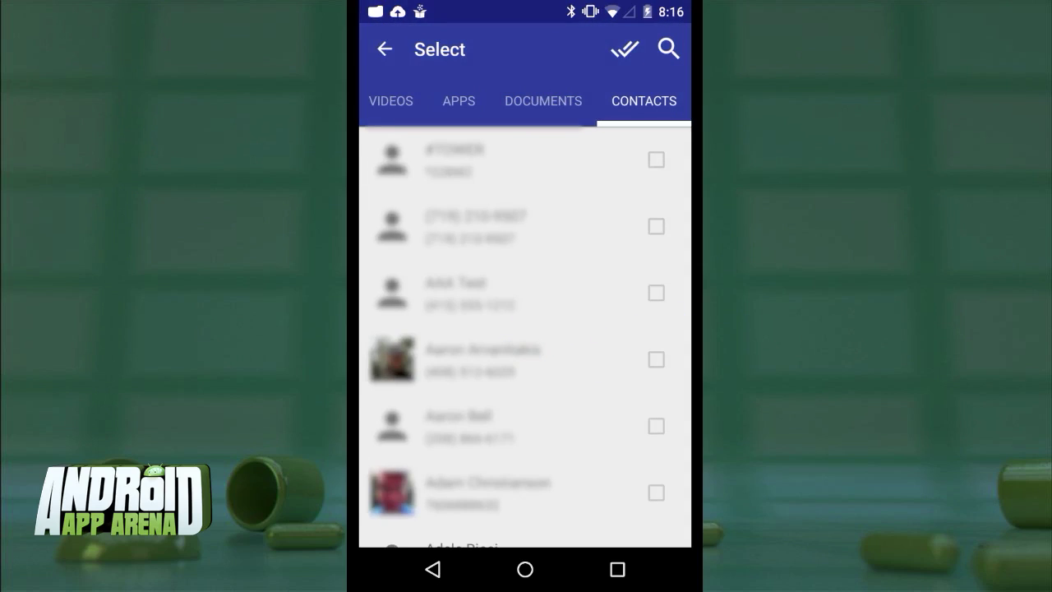
Step: Select the first hyperlapse video and send it to bring up the QR code
left_click(384, 49)
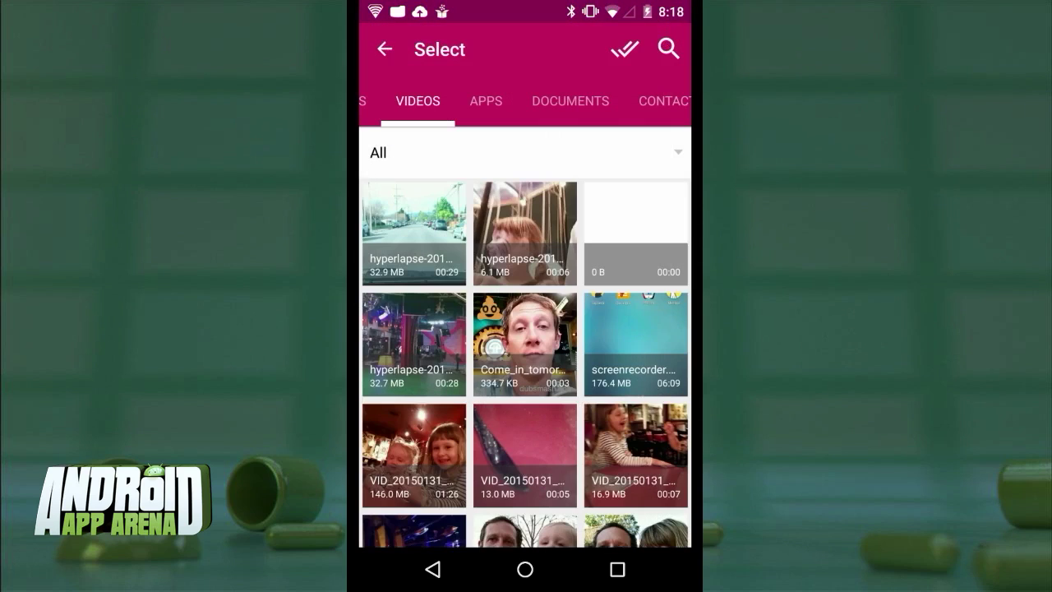
left_click(413, 233)
left_click(643, 498)
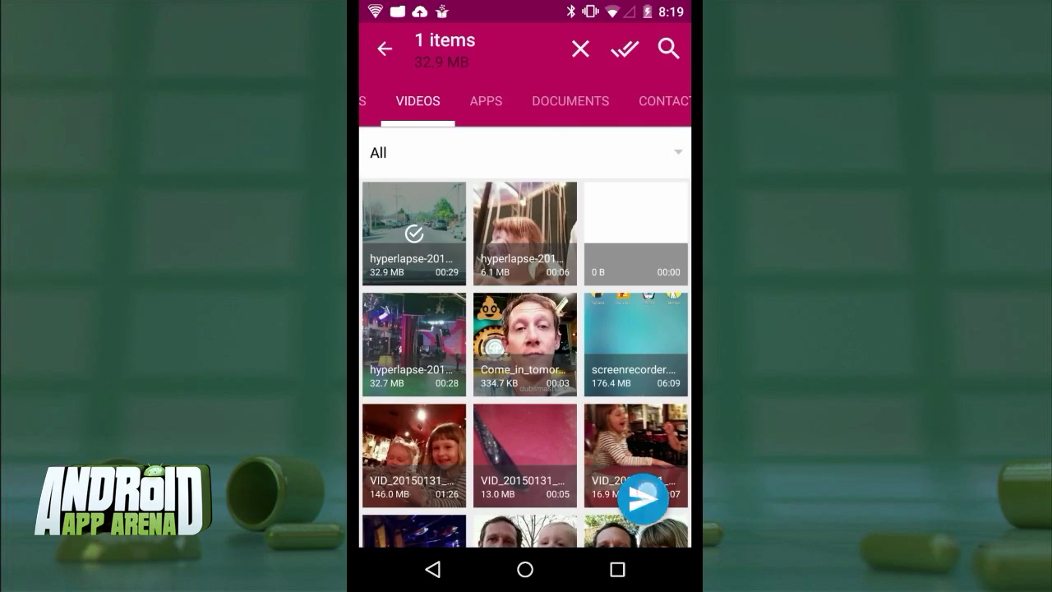